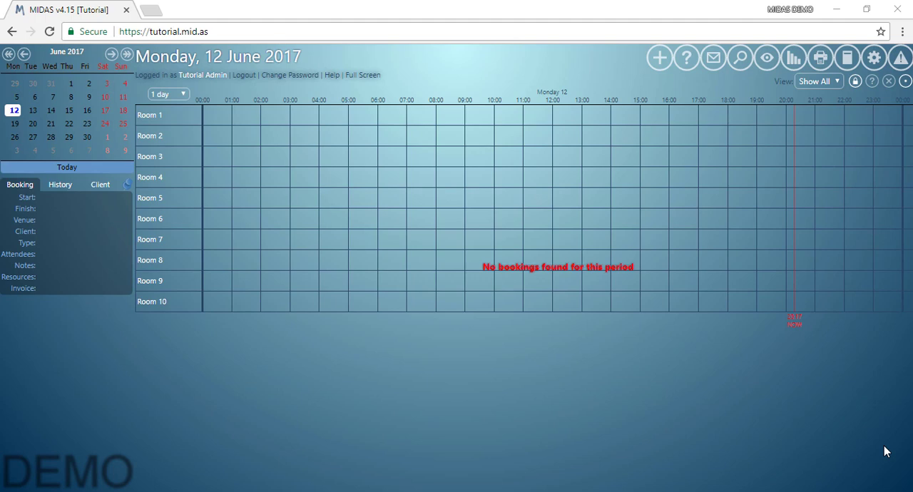
- Open the public settings for managing MIDAS and enable both public booking requests and public web booking
click(876, 60)
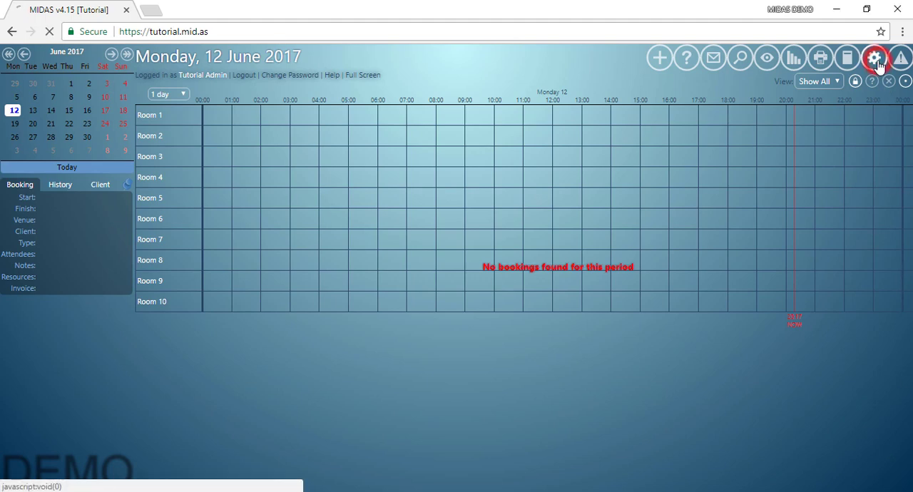
click(222, 117)
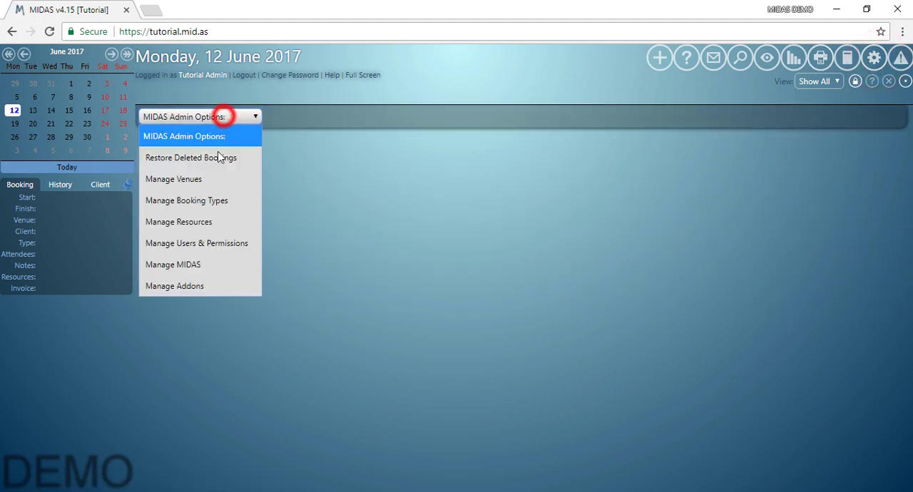
click(199, 264)
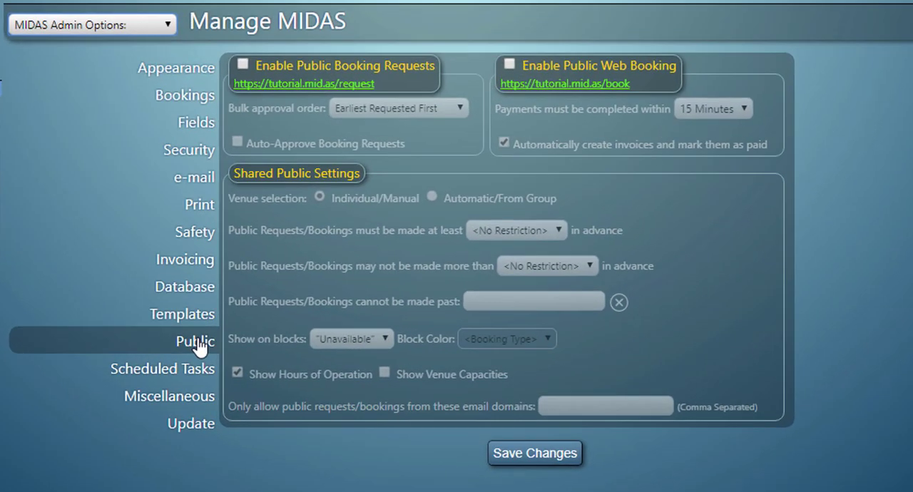
click(278, 349)
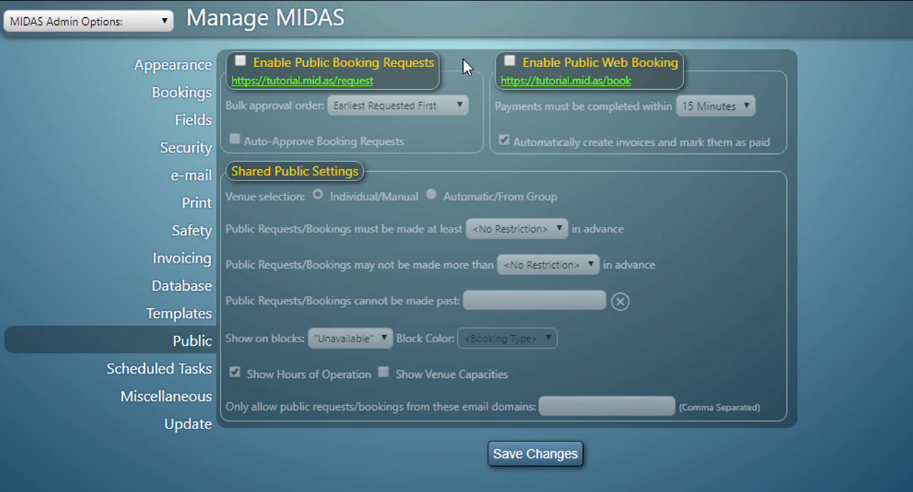
click(241, 64)
click(510, 63)
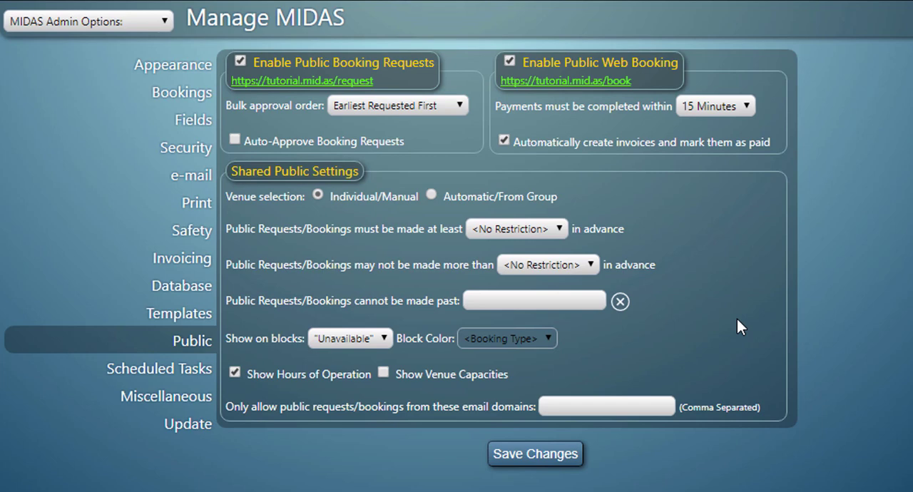
- Review the available bulk approval orders for booking requests and the time limits for completing web booking payments
click(461, 106)
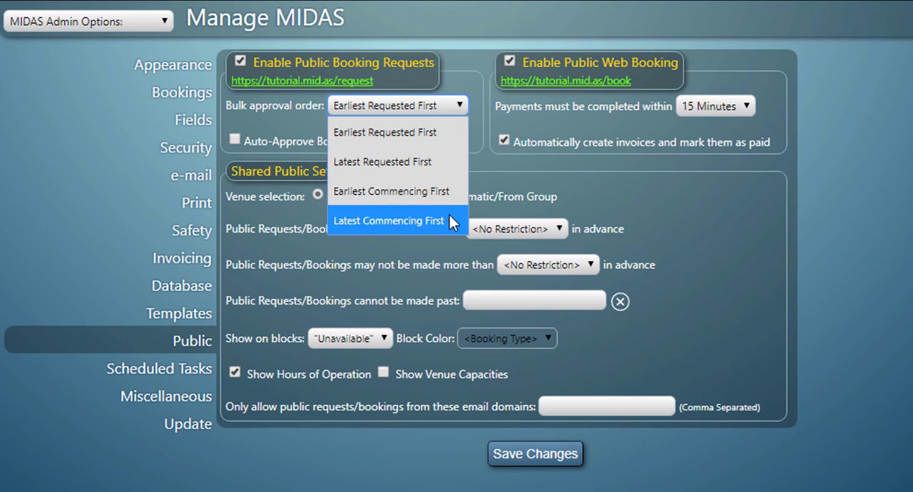
click(479, 143)
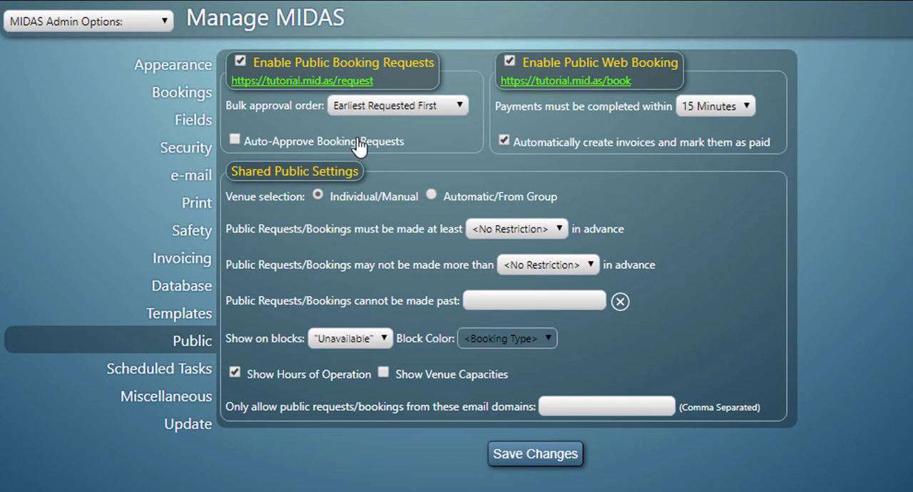
click(746, 108)
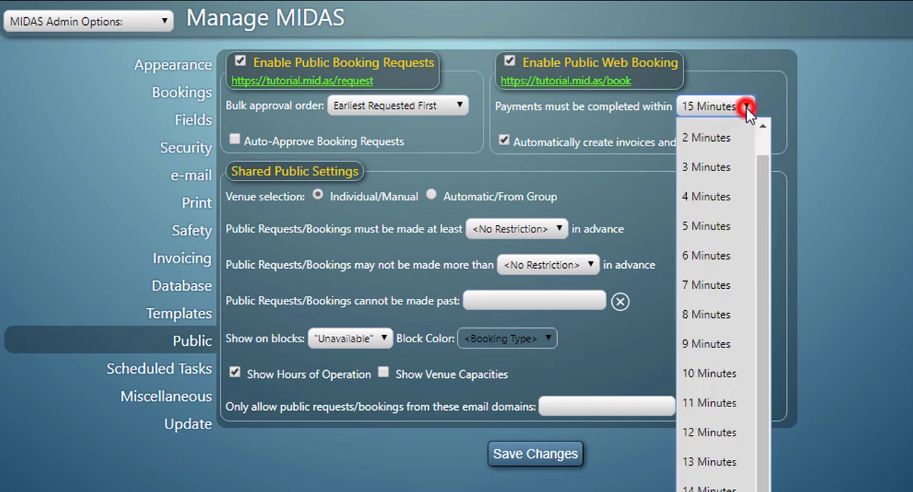
click(746, 107)
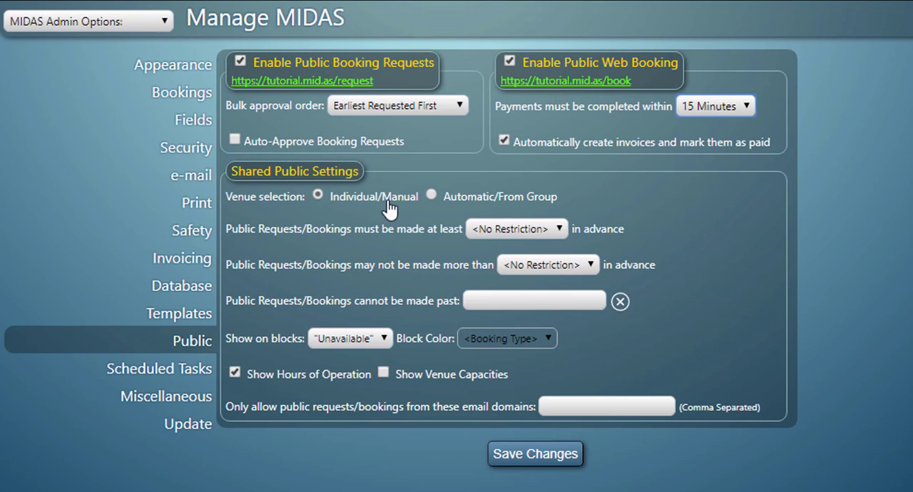
- Try the Automatic/From Group venue selection and return it to Individual/Manual
click(465, 197)
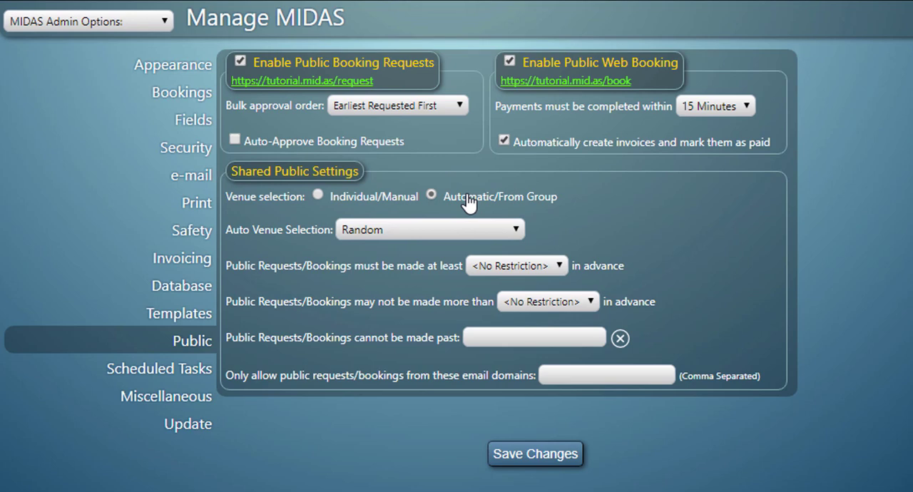
click(378, 201)
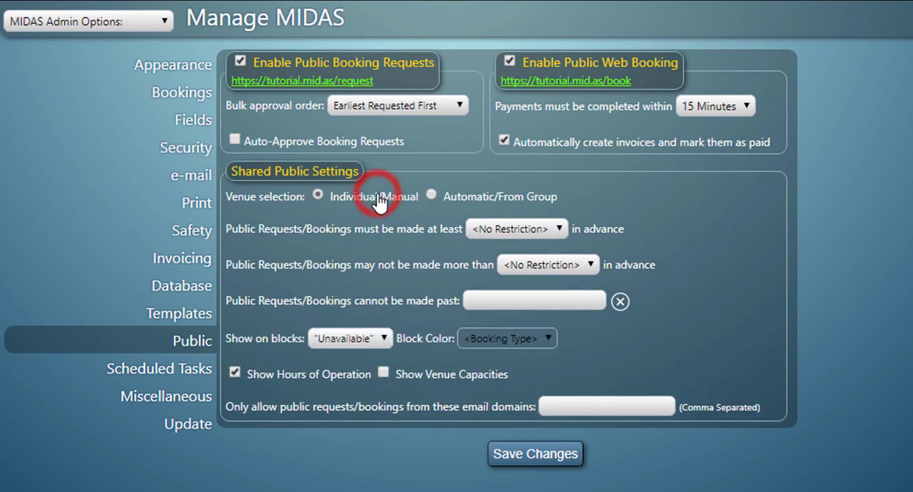
- Try a 7-day minimum advance notice for public requests and bookings, and reset it to no restriction
click(559, 223)
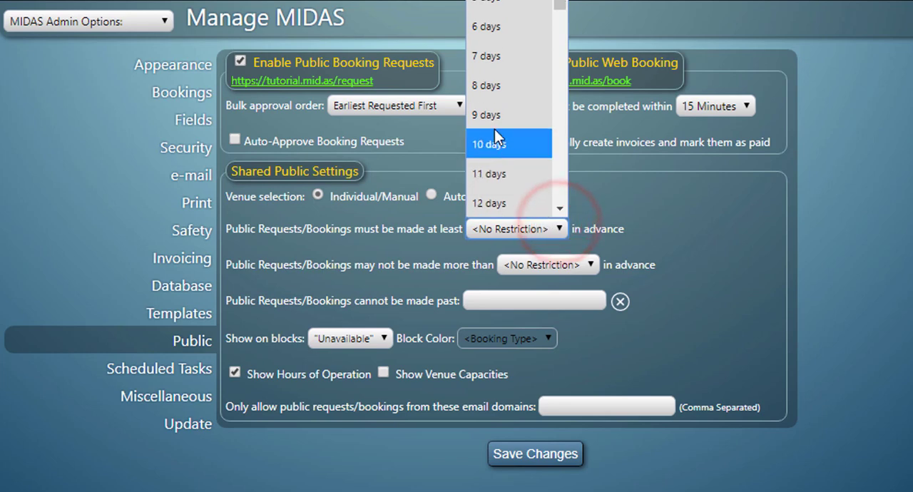
click(489, 55)
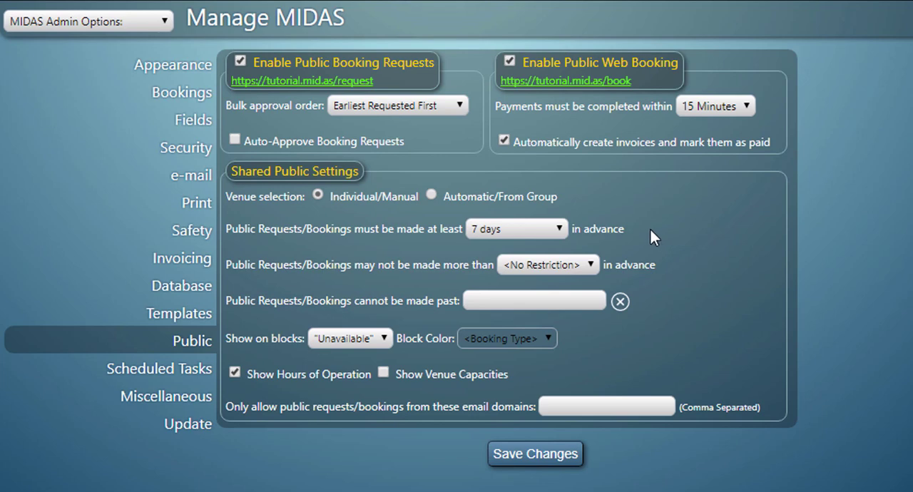
click(540, 227)
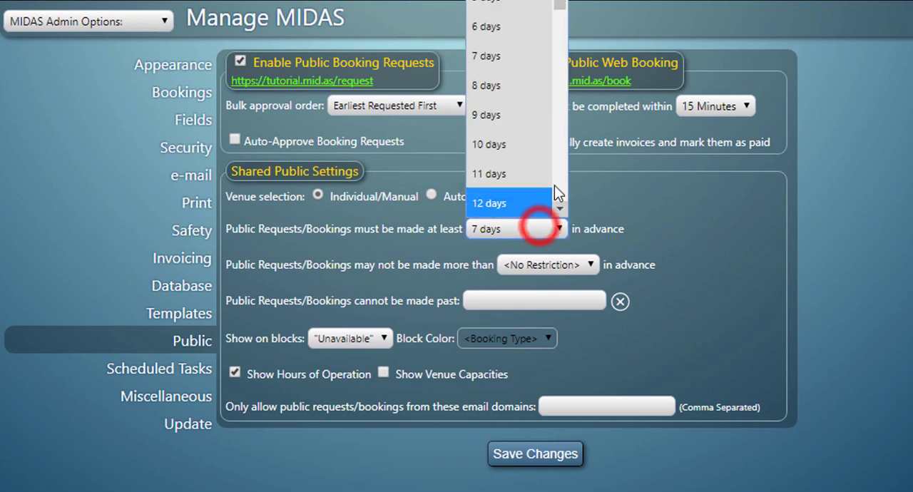
scroll(559, 18, up, 1)
click(521, 1)
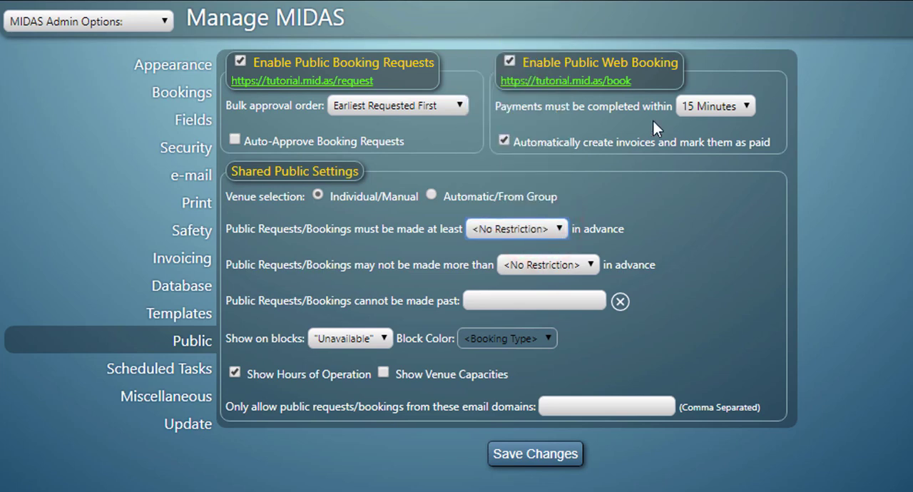
click(693, 221)
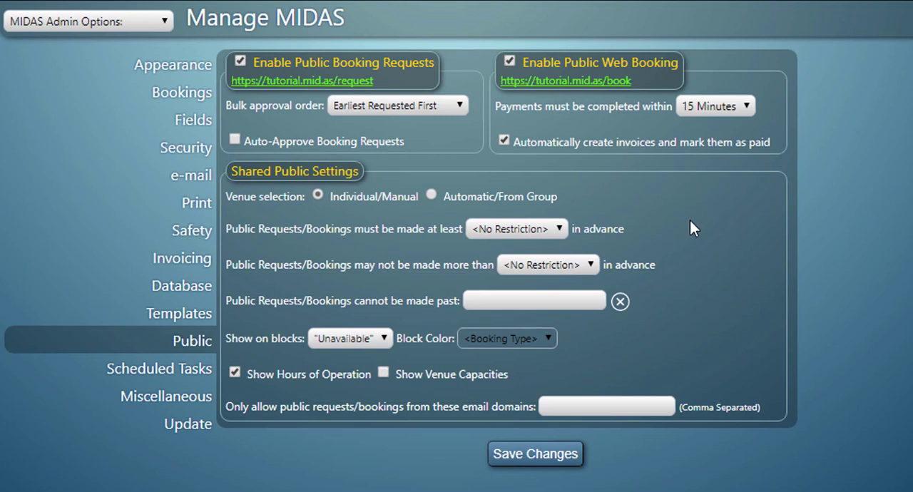
- Limit public requests and bookings to no more than 30 days in advance
click(577, 264)
drag(592, 11, 600, 57)
drag(604, 25, 603, 24)
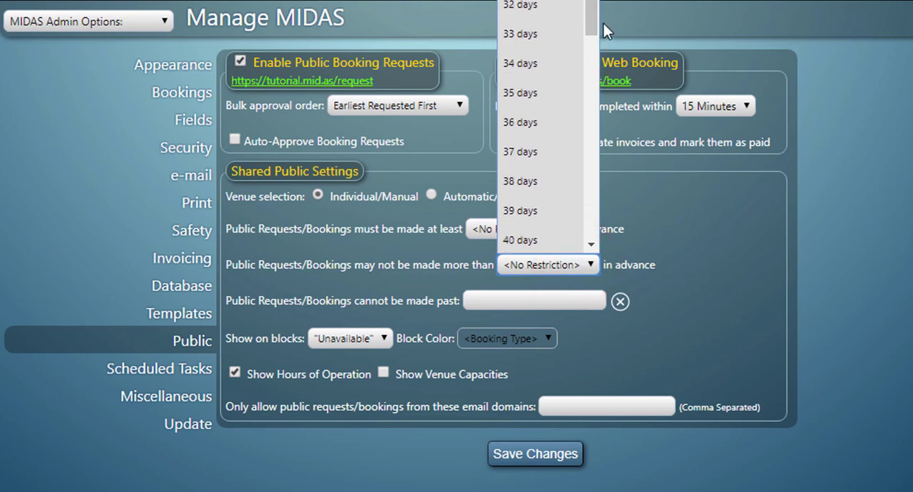
click(535, 1)
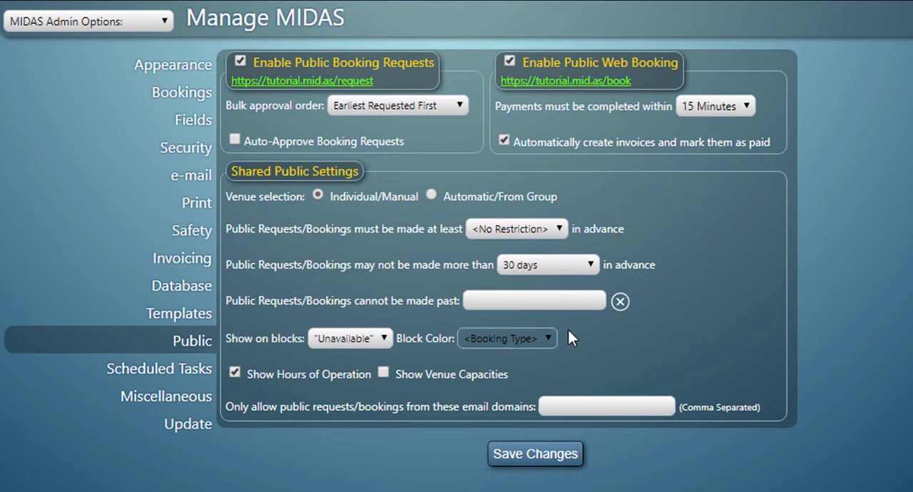
- Review which booking details can be shown on blocks, keeping the "Unavailable" option
click(386, 338)
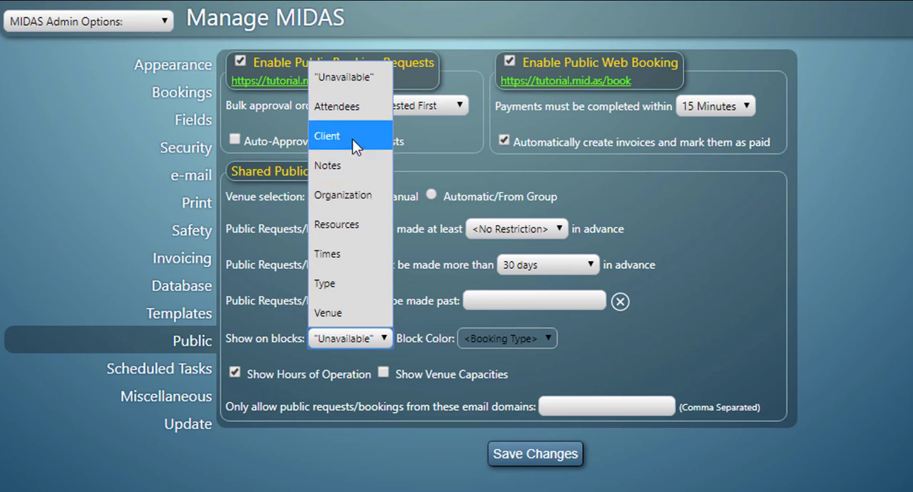
click(351, 78)
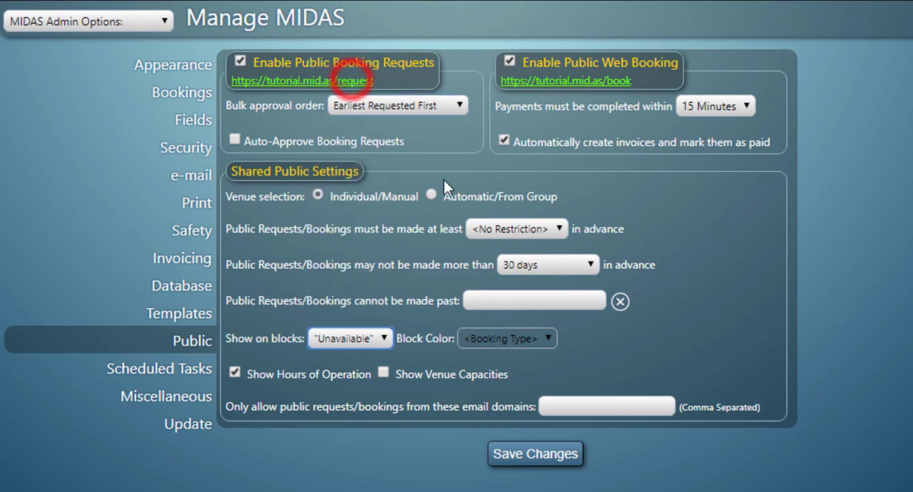
click(614, 336)
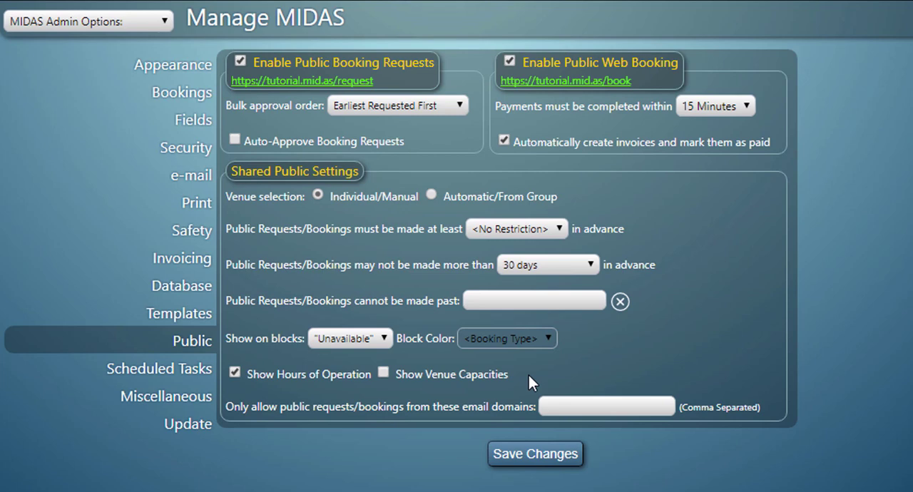
click(577, 403)
text(@)
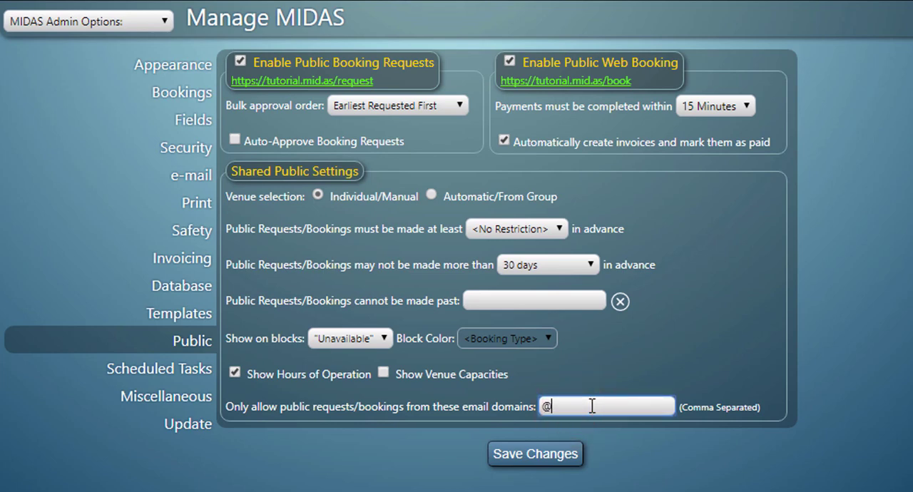
text(mid.as)
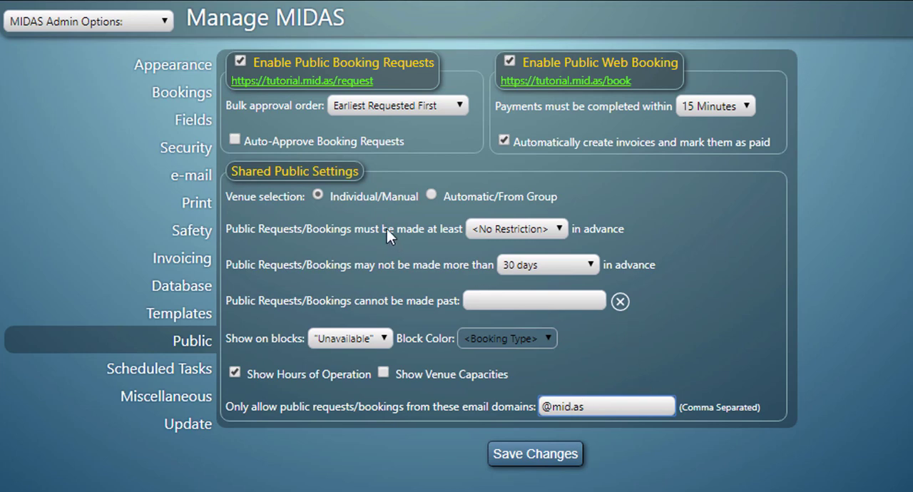
- Set the venue selection to Automatic/From Group and review the auto venue selection methods, keeping Random
click(435, 196)
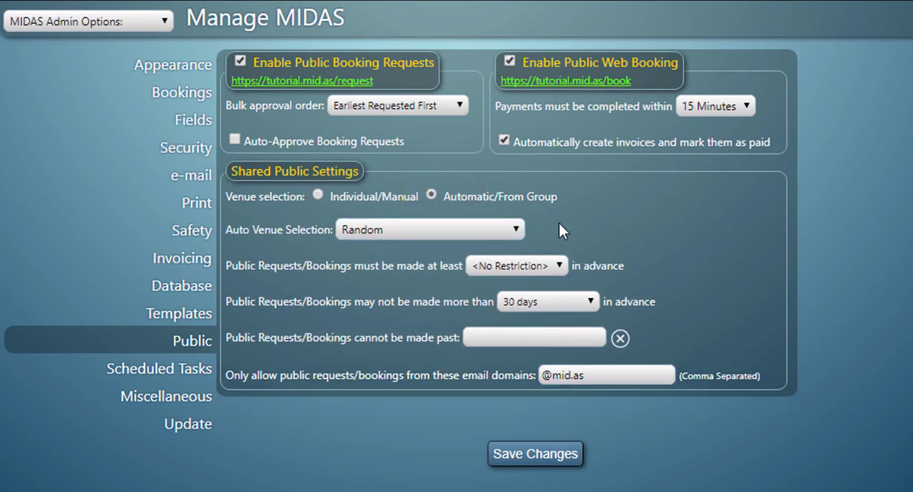
click(519, 229)
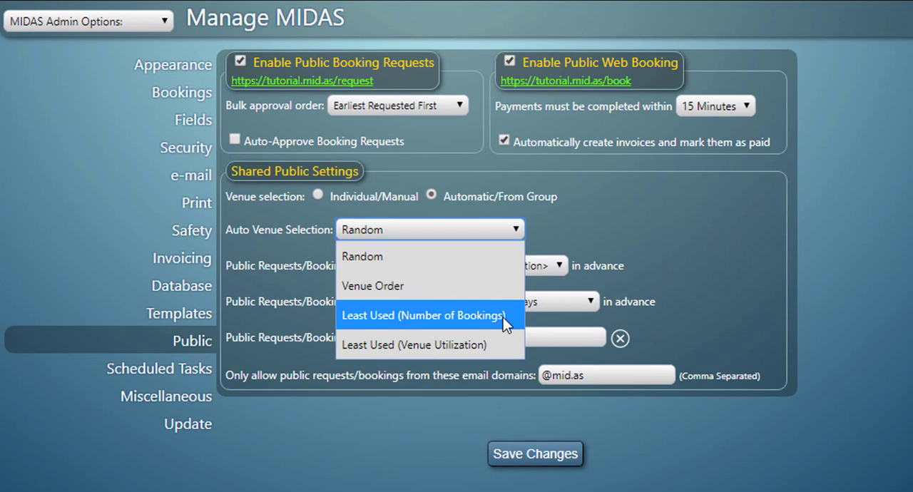
click(632, 234)
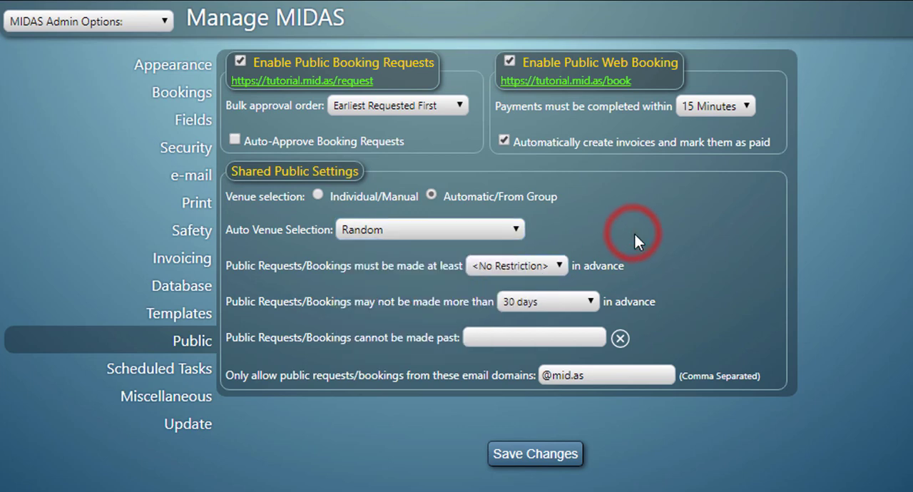